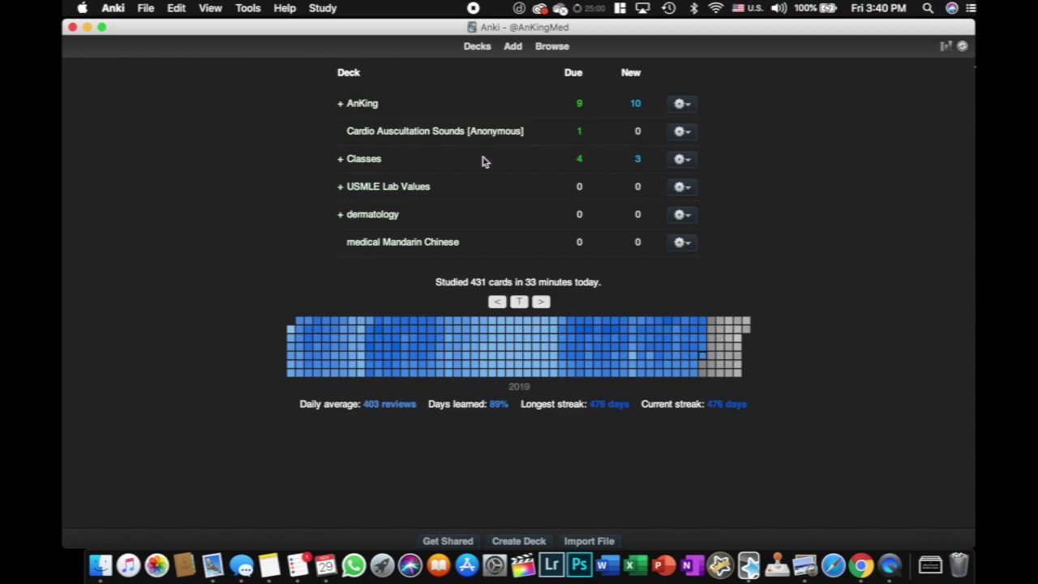
# Step: Open the Switch Profile list and close the stray Applications Finder window
pyautogui.click(146, 9)
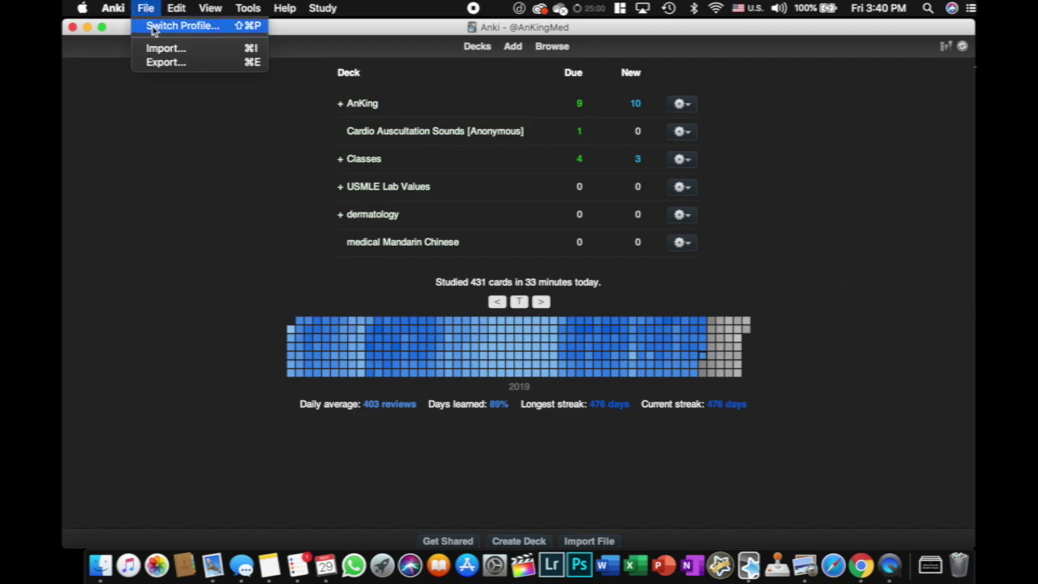
pyautogui.click(152, 27)
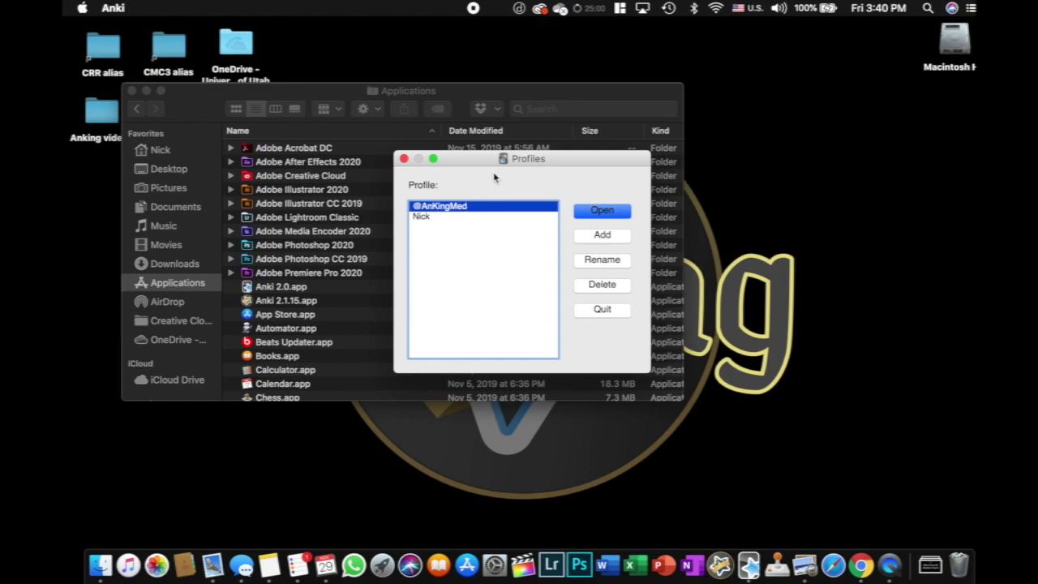
pyautogui.moveTo(191, 98); pyautogui.dragTo(633, 115)
pyautogui.click(574, 107)
pyautogui.click(446, 166)
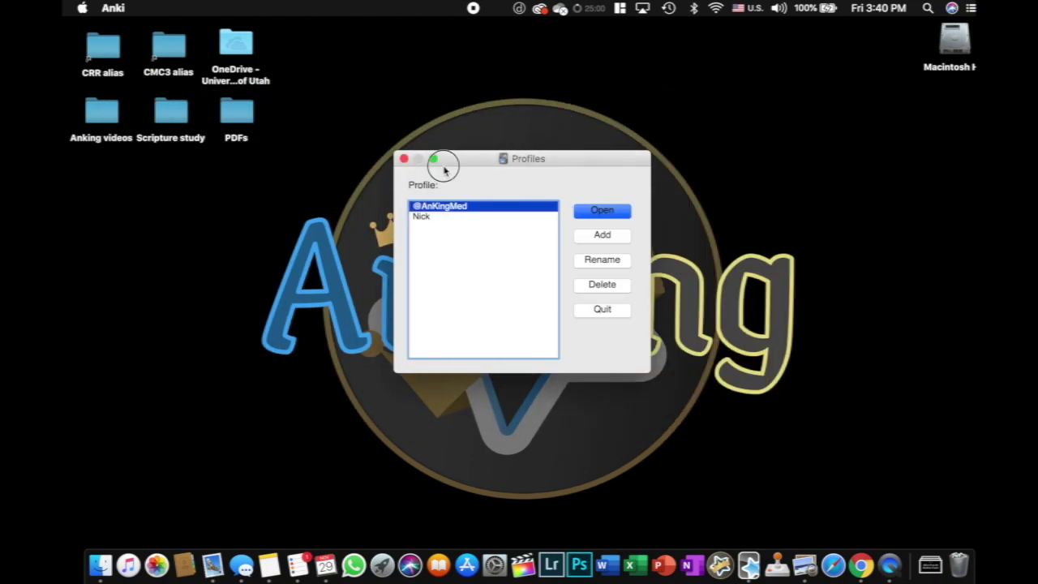
pyautogui.moveTo(467, 167); pyautogui.dragTo(446, 113)
# Step: Add a new profile named 'ANKI FUTURE' and open it
pyautogui.click(579, 181)
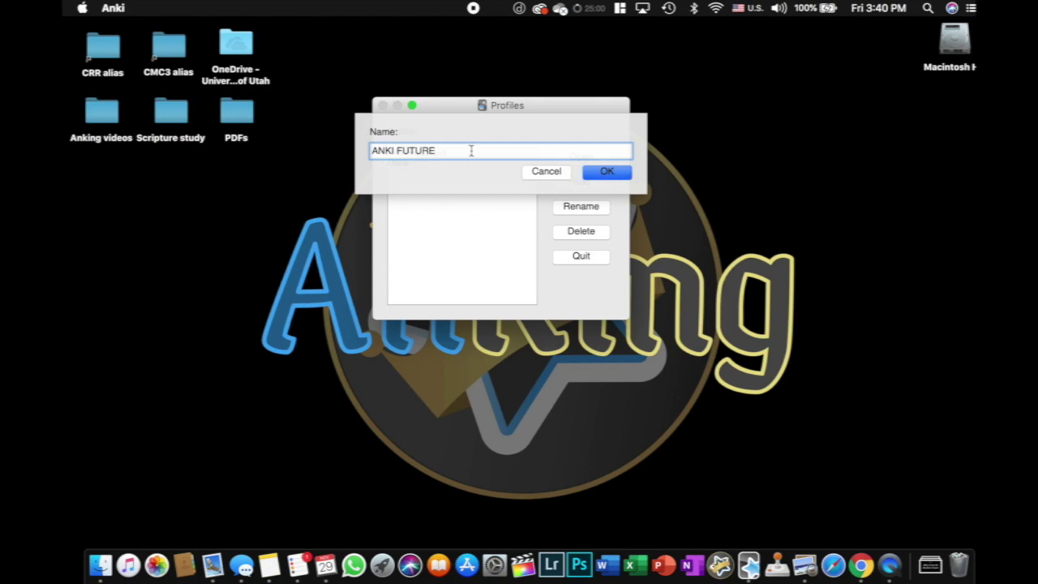
pyautogui.write('ANKI FUTURE')
pyautogui.click(605, 172)
pyautogui.click(579, 159)
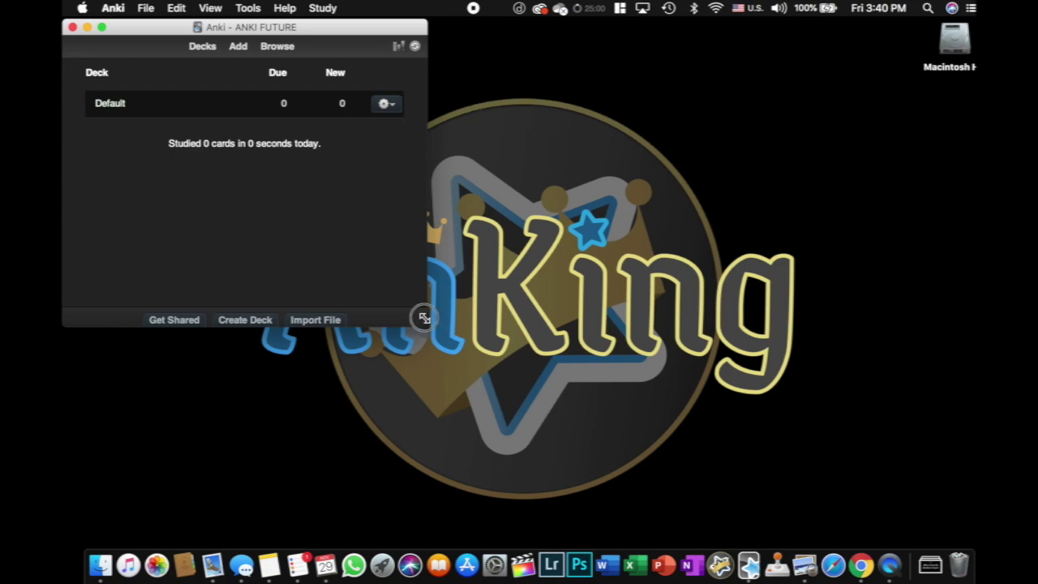
# Step: Enlarge the Anki window and create a deck named ANKI FUTURE
pyautogui.moveTo(425, 318); pyautogui.dragTo(967, 548)
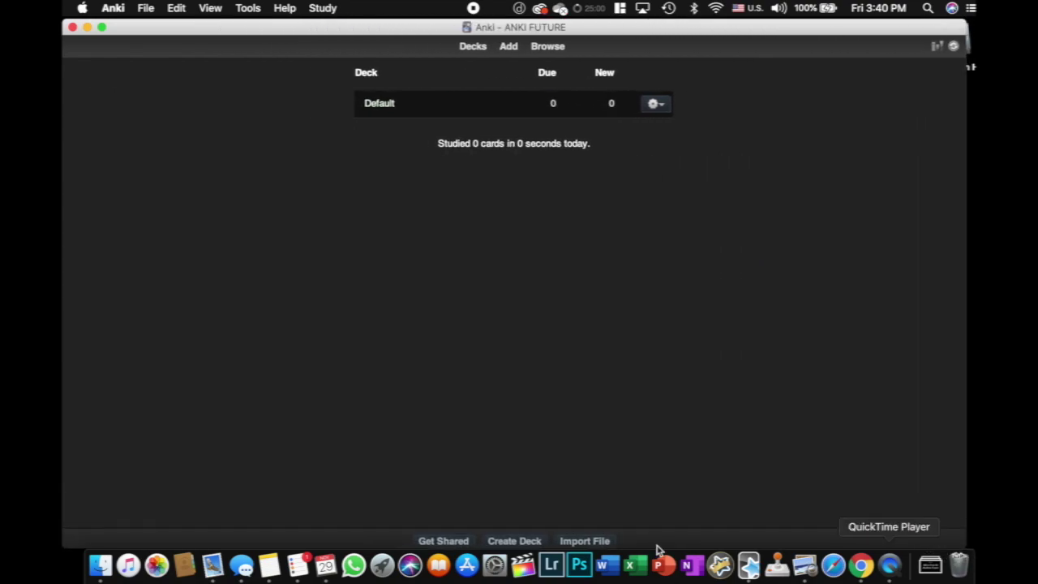
pyautogui.click(519, 541)
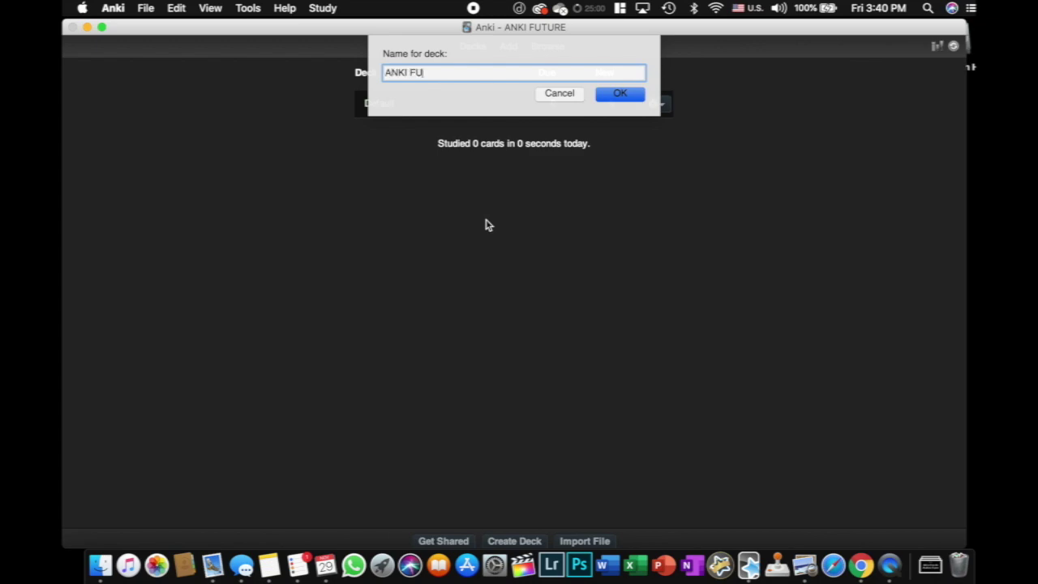
pyautogui.press('Return')
pyautogui.click(392, 102)
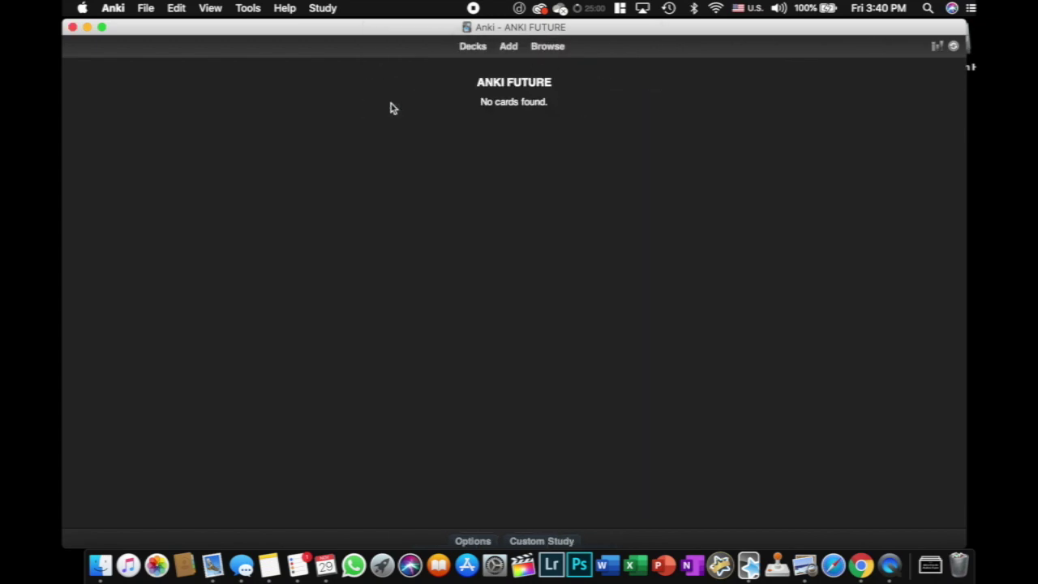
# Step: Add a Basic card with front 'Hello everyone' and back 'Anki is great!', then return to Decks
pyautogui.click(517, 46)
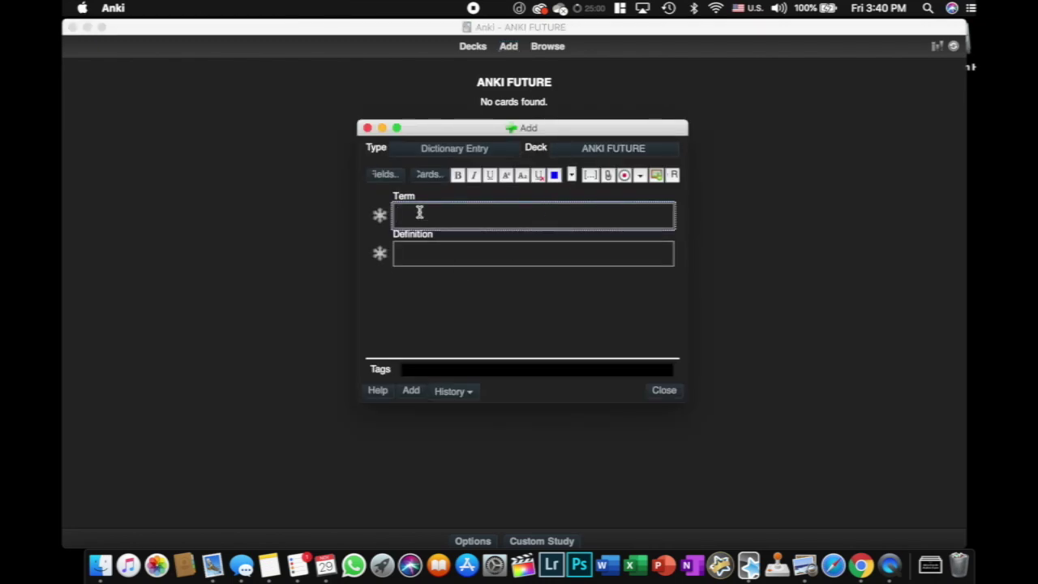
pyautogui.click(434, 156)
pyautogui.click(425, 173)
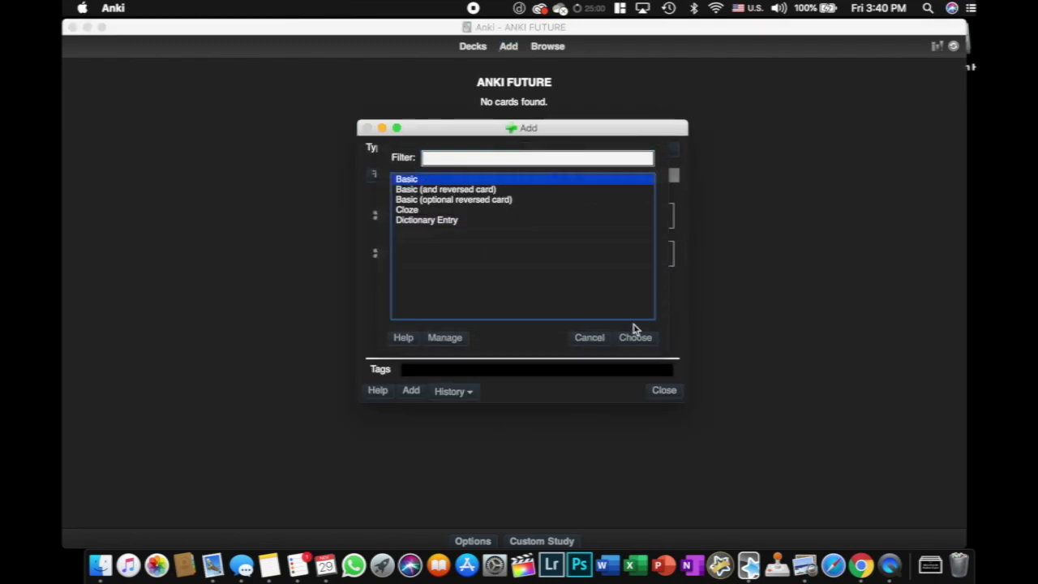
pyautogui.click(635, 329)
pyautogui.click(422, 216)
pyautogui.write('Hello')
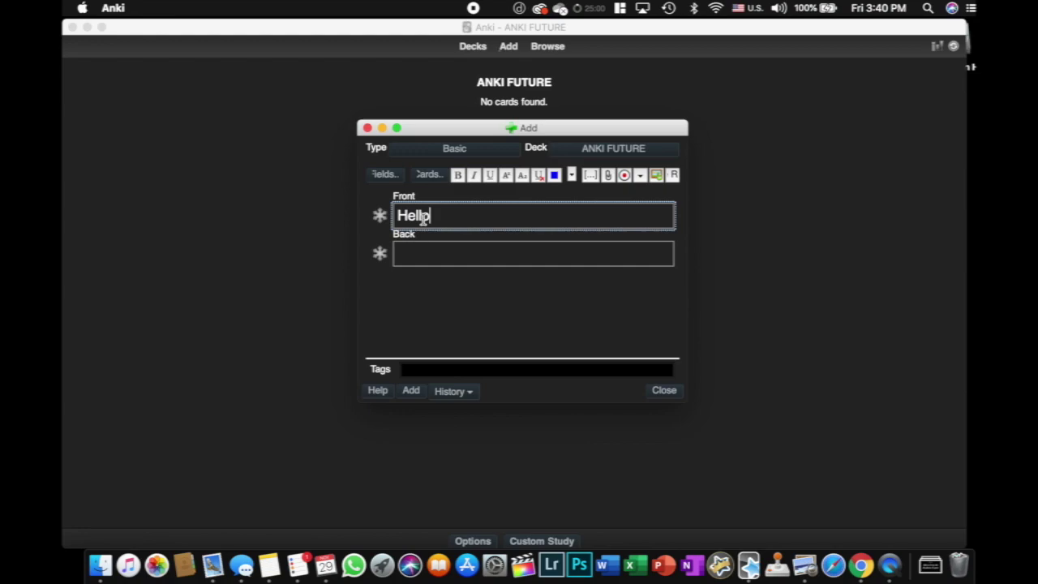
pyautogui.write(' everyone')
pyautogui.press('Tab')
pyautogui.write('Ank')
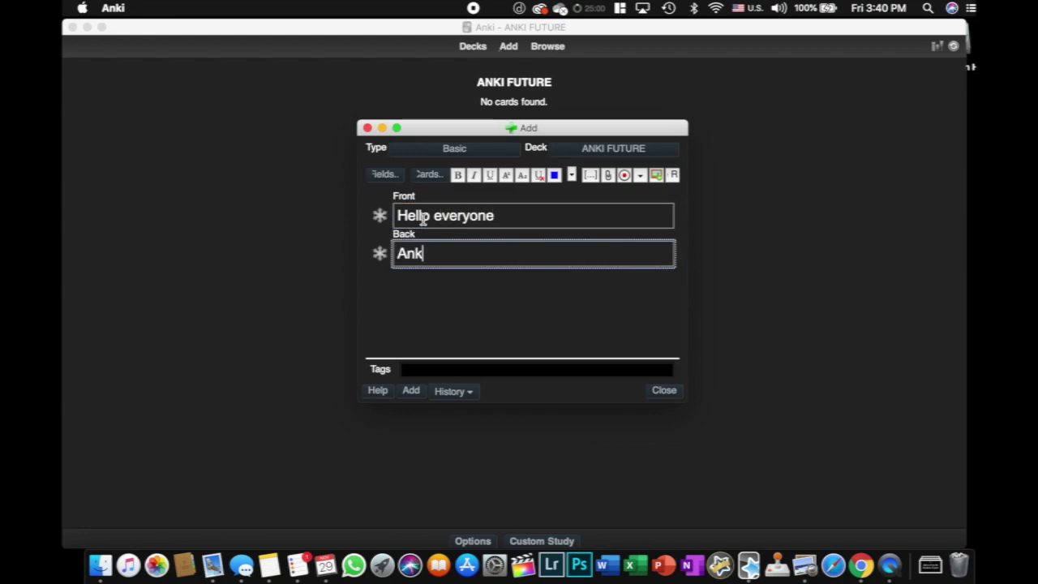
pyautogui.write('i is great!')
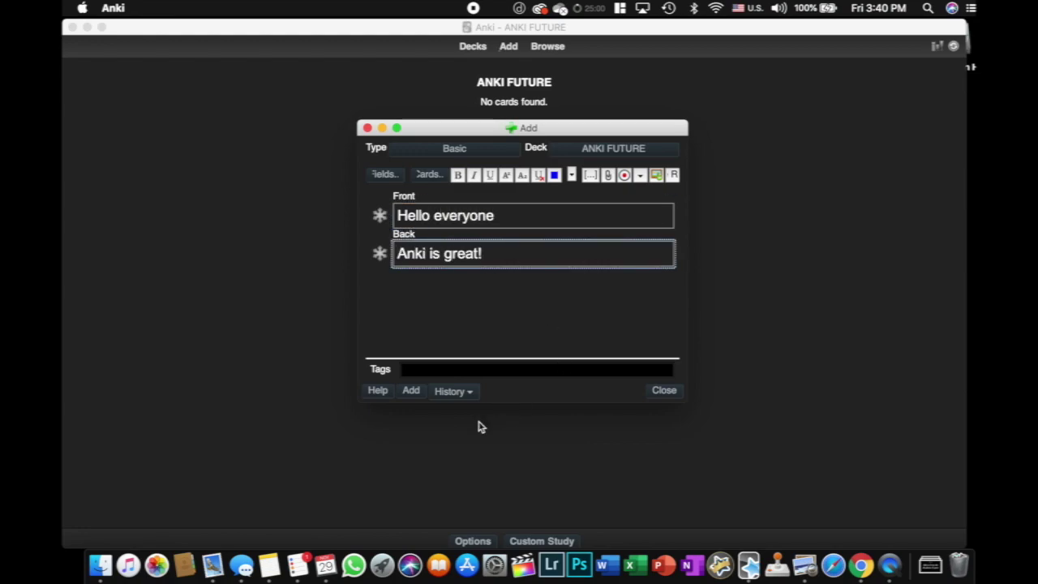
pyautogui.click(410, 392)
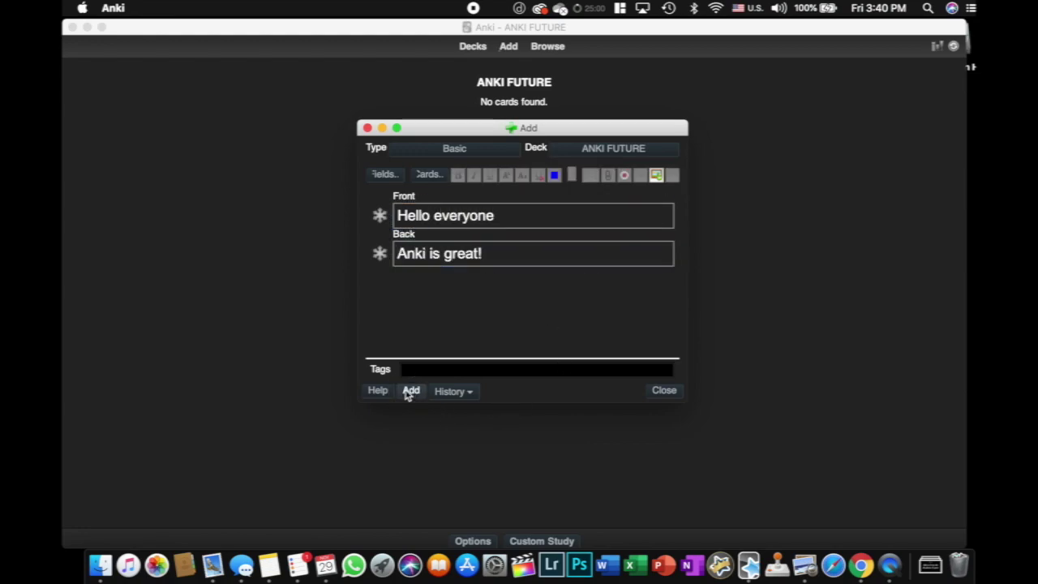
pyautogui.click(367, 128)
pyautogui.click(473, 46)
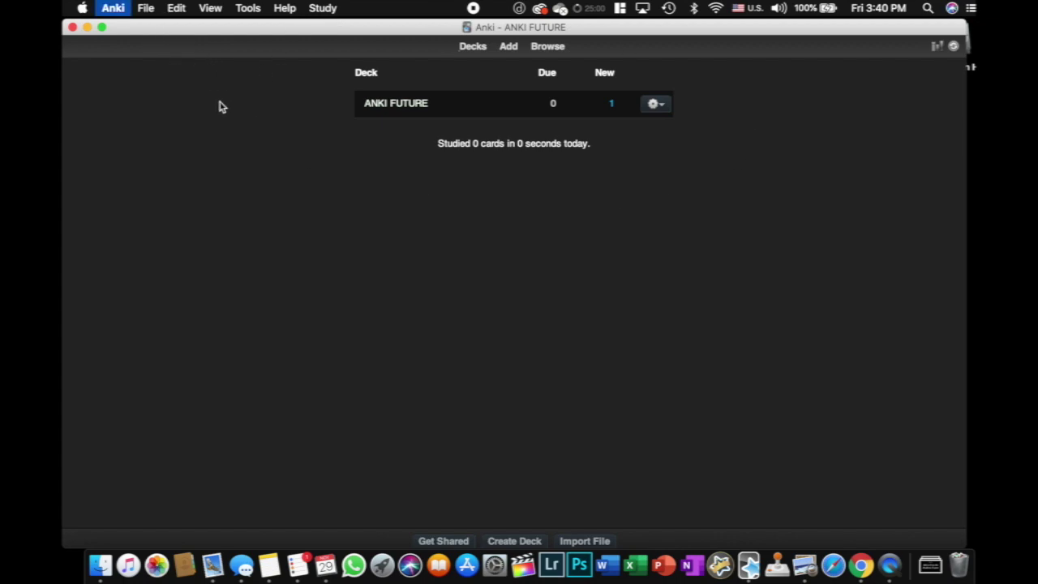
# Step: Quit Anki and select the older Anki app in Finder's Applications folder
pyautogui.press('cmd+q')
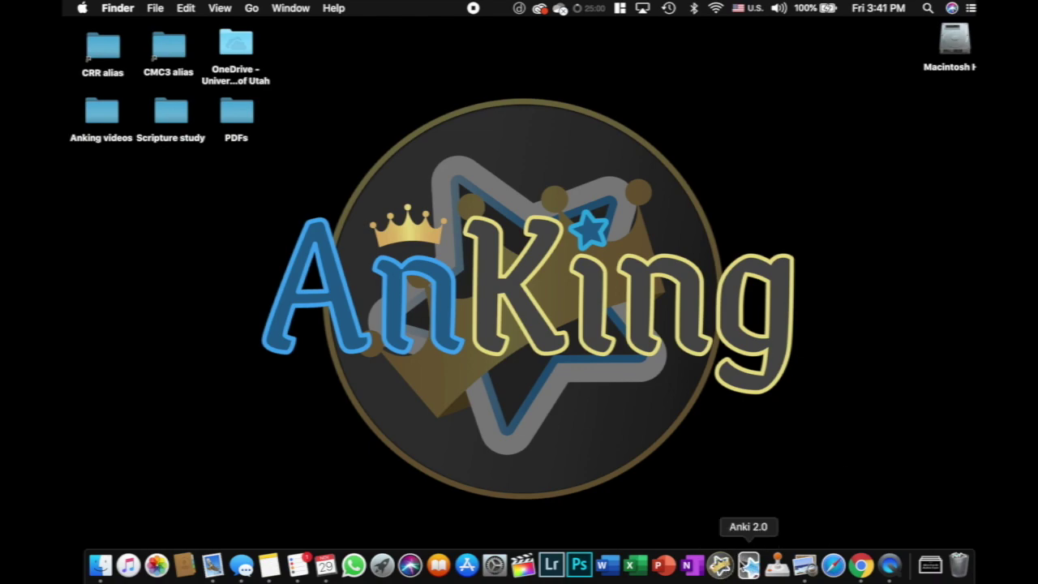
pyautogui.click(100, 565)
pyautogui.click(331, 273)
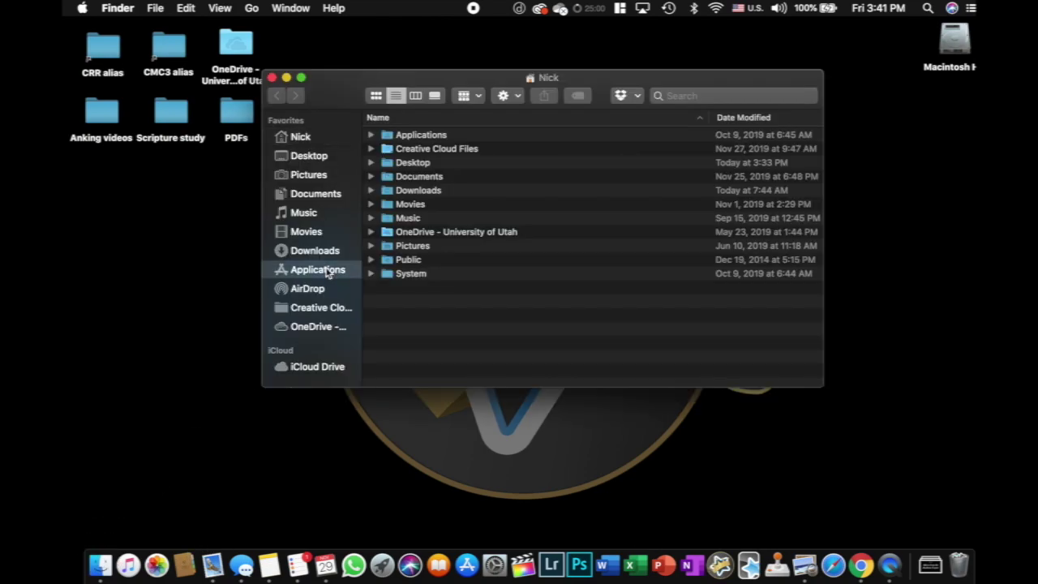
pyautogui.scroll(-3, 461, 264)
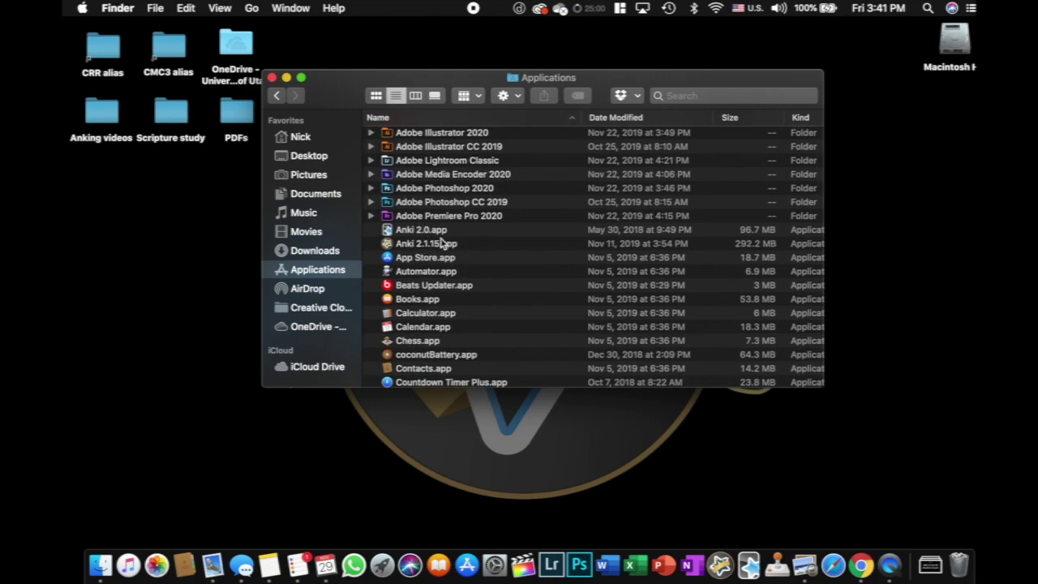
pyautogui.click(422, 232)
# Step: Rename the older app to 'Anki 2.0.app' and select Anki 2.1.15.app
pyautogui.click(419, 233)
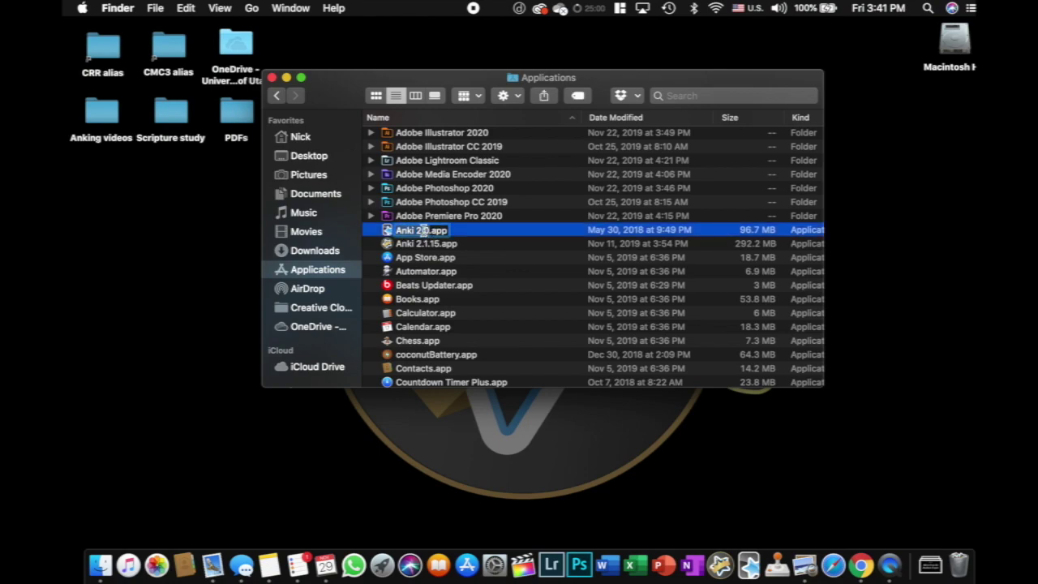
pyautogui.press('BackSpace')
pyautogui.press('BackSpace')
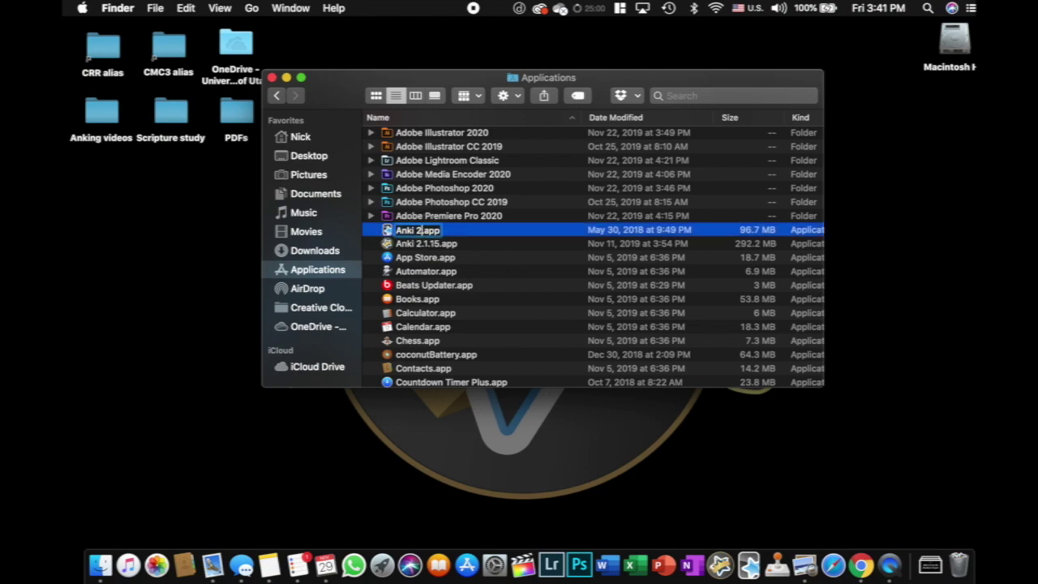
pyautogui.press('BackSpace')
pyautogui.press('BackSpace')
pyautogui.write('2.0')
pyautogui.press('Return')
pyautogui.click(484, 243)
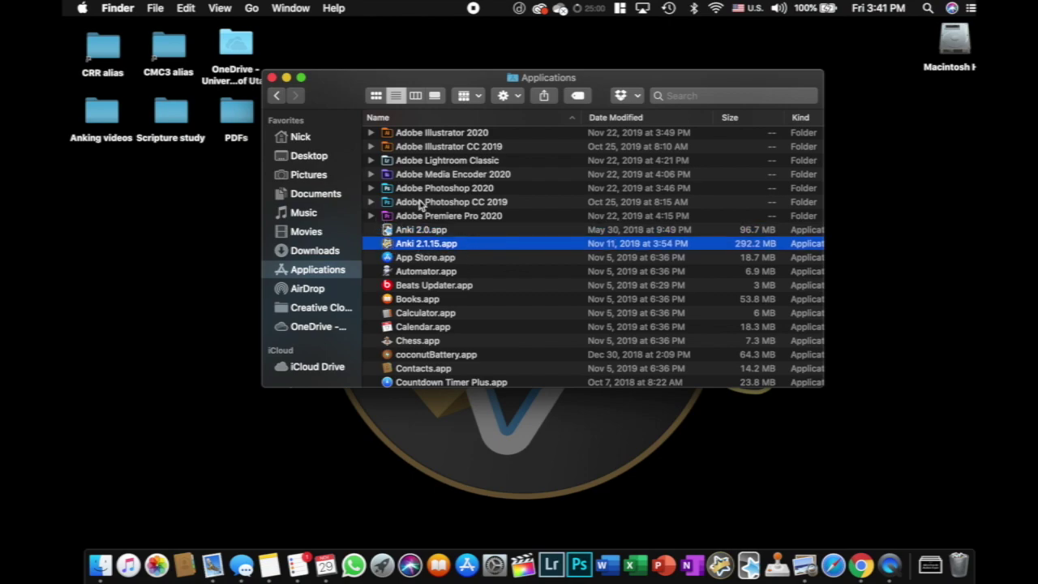
# Step: Close Finder, relaunch Anki, and add and open an 'ANKI FUTURE' profile
pyautogui.click(272, 78)
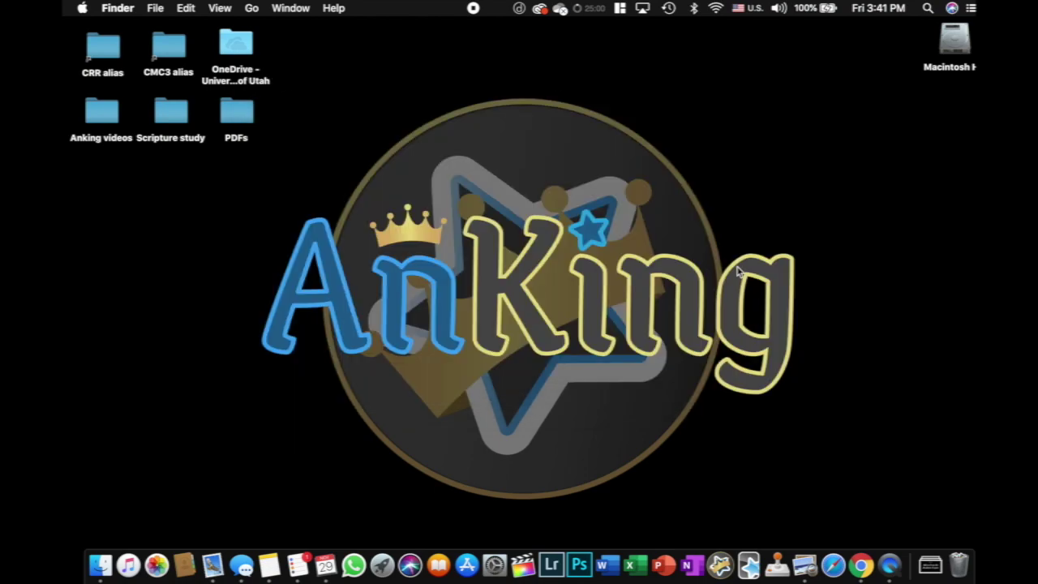
pyautogui.click(721, 566)
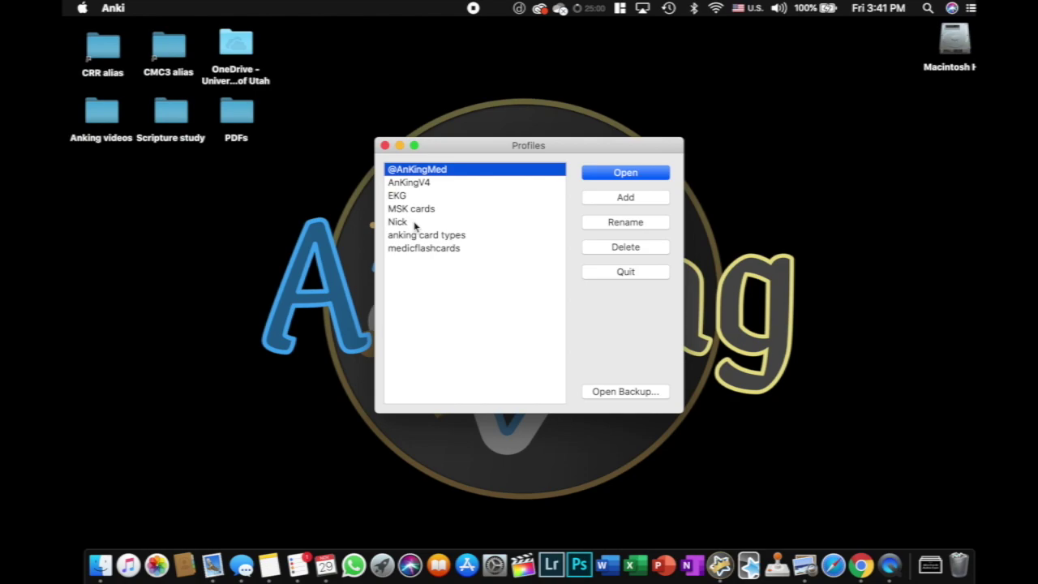
pyautogui.click(626, 198)
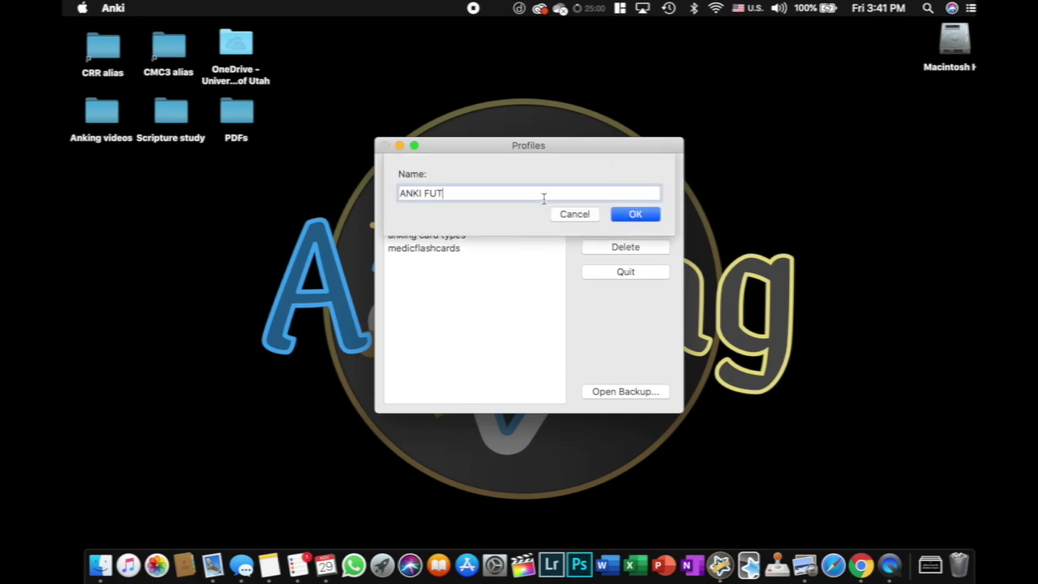
pyautogui.press('Return')
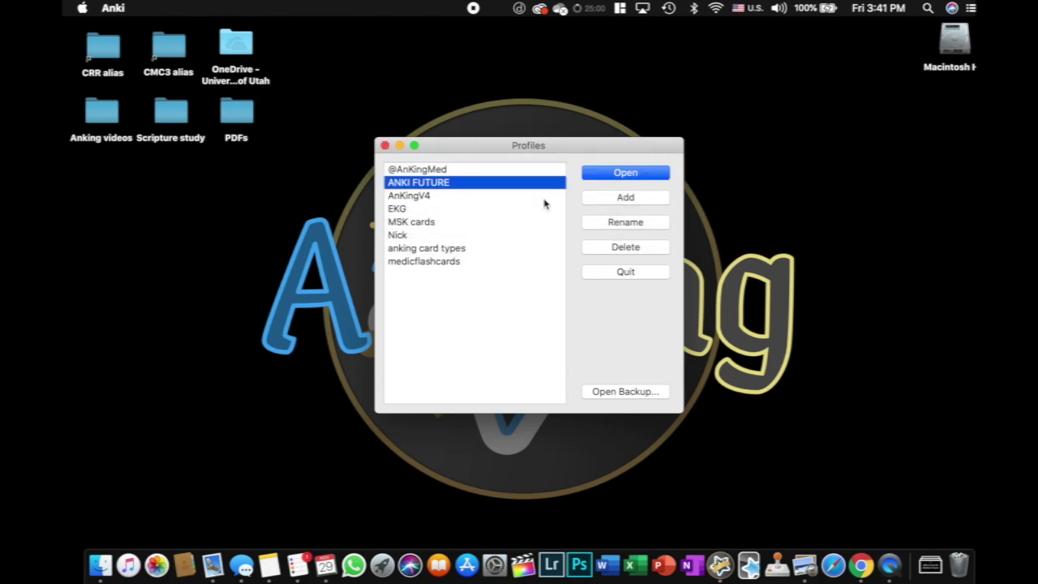
pyautogui.click(626, 173)
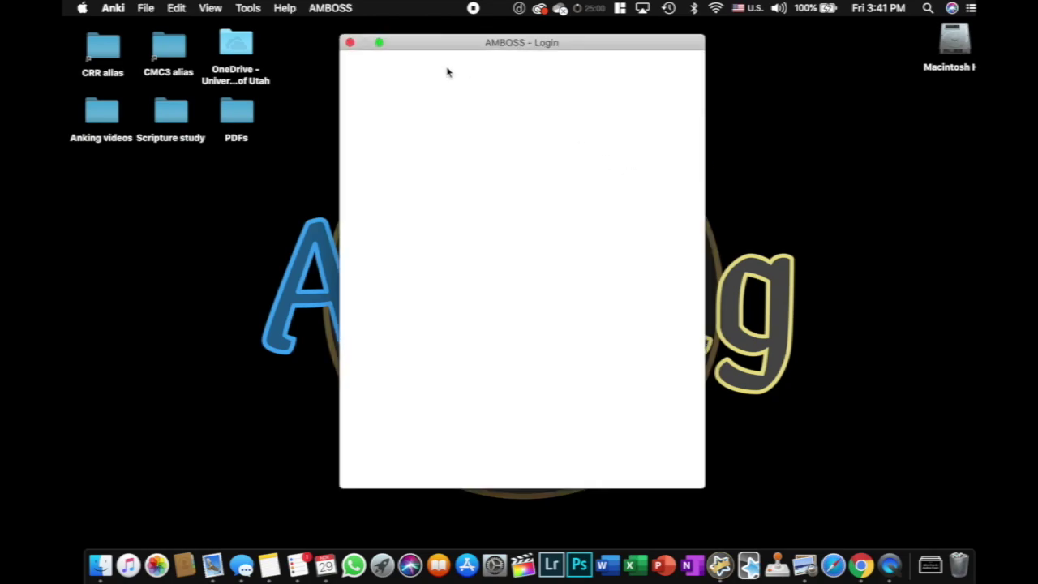
# Step: Dismiss the AMBOSS login and make the Anki window nearly full-screen
pyautogui.click(350, 42)
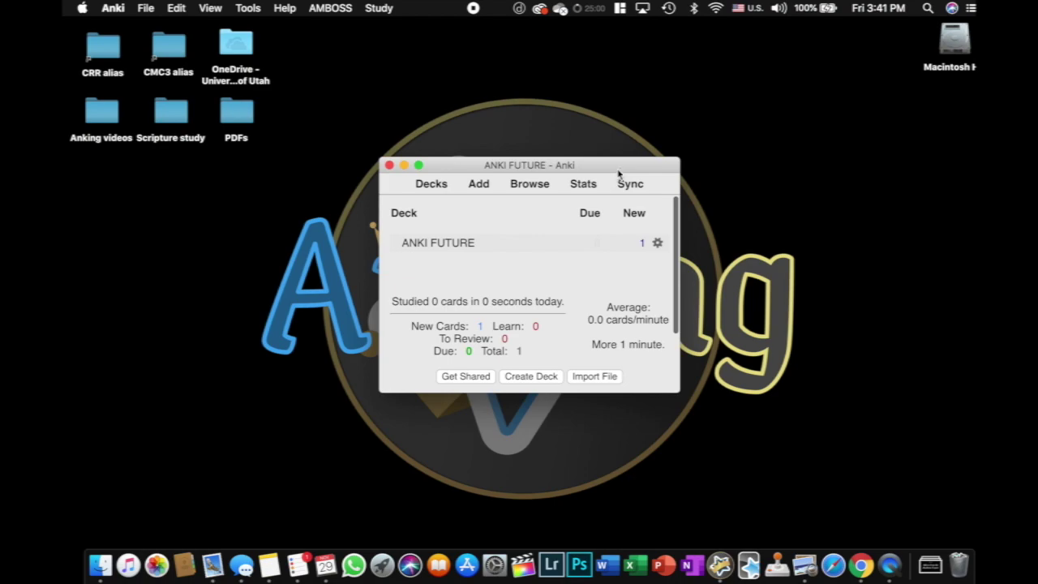
pyautogui.moveTo(618, 172); pyautogui.dragTo(300, 32)
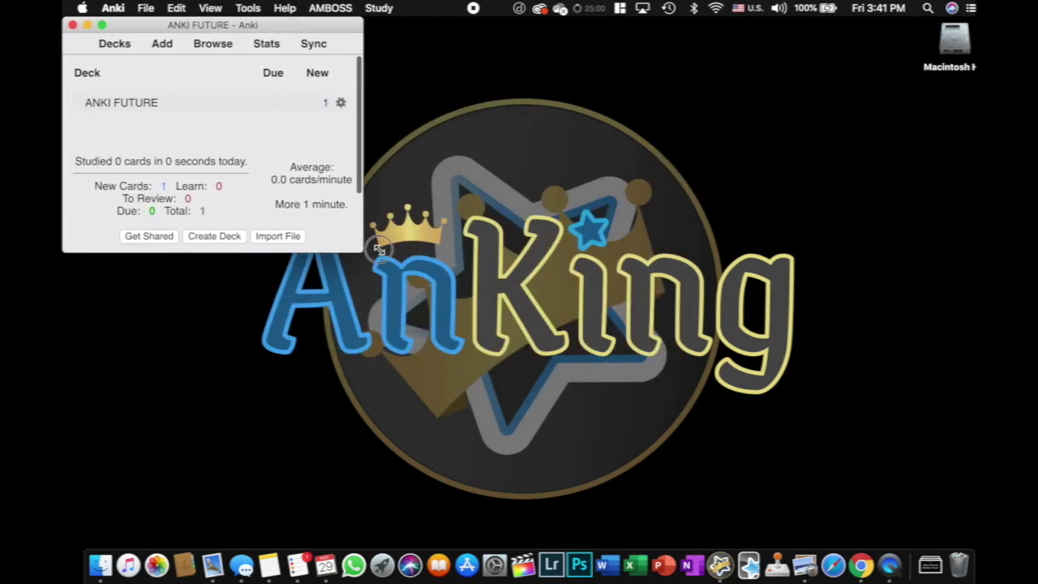
pyautogui.moveTo(378, 249); pyautogui.dragTo(949, 547)
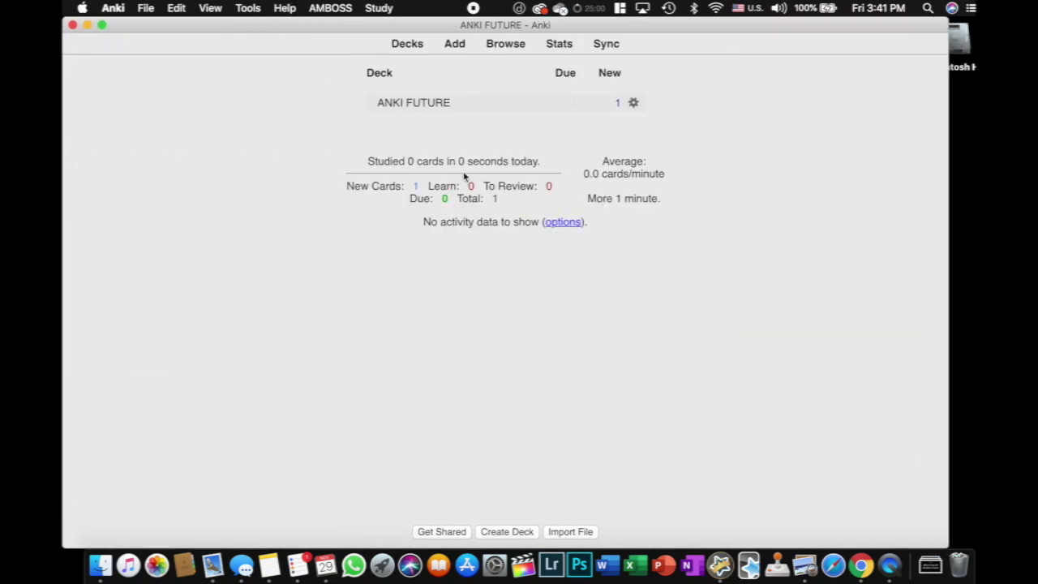
# Step: Study the ANKI FUTURE deck, reveal the answer 'Anki is great!', and return to Decks
pyautogui.click(433, 110)
pyautogui.press('Return')
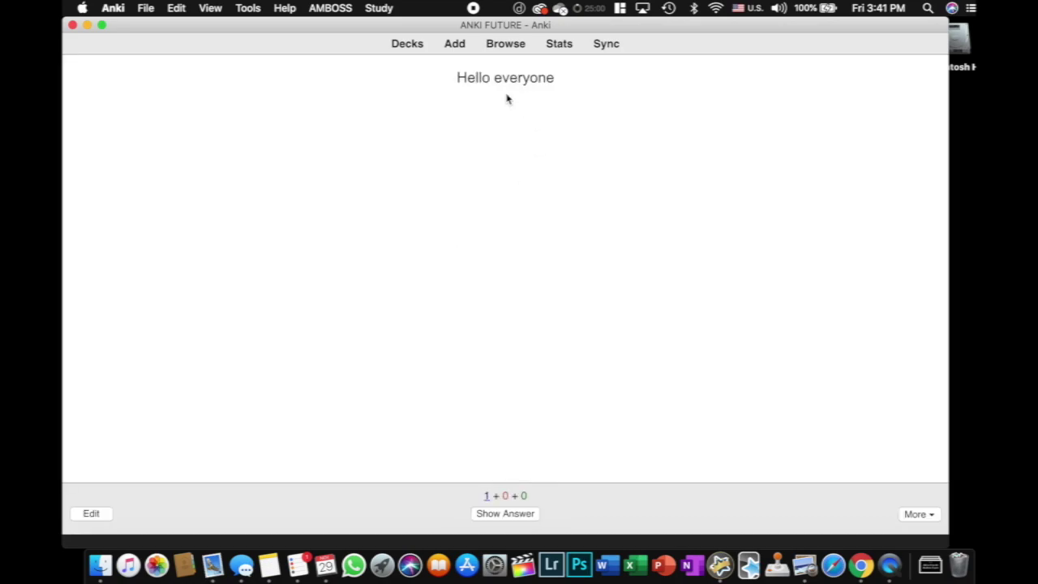
pyautogui.press('space')
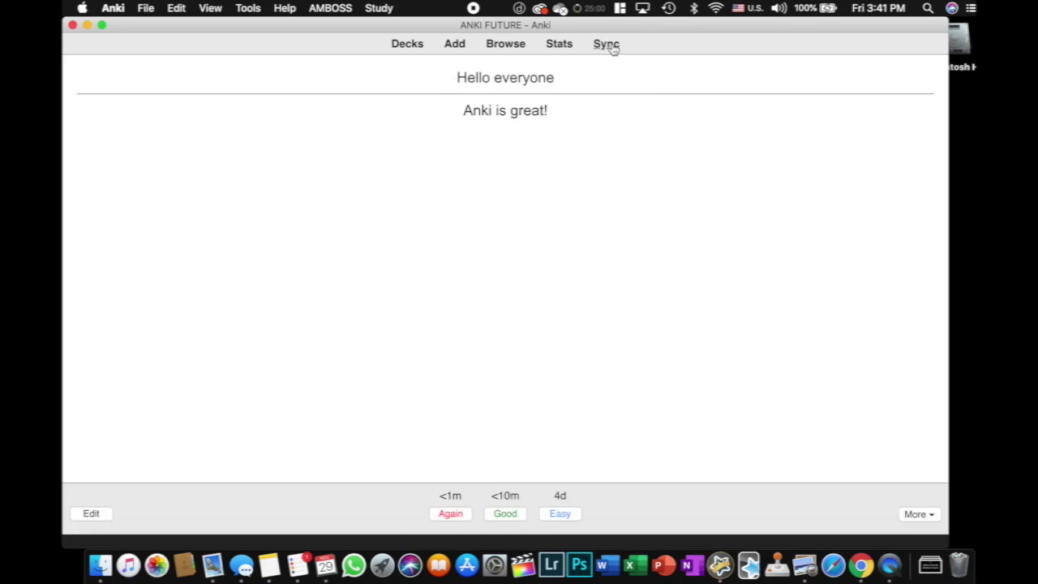
pyautogui.click(408, 44)
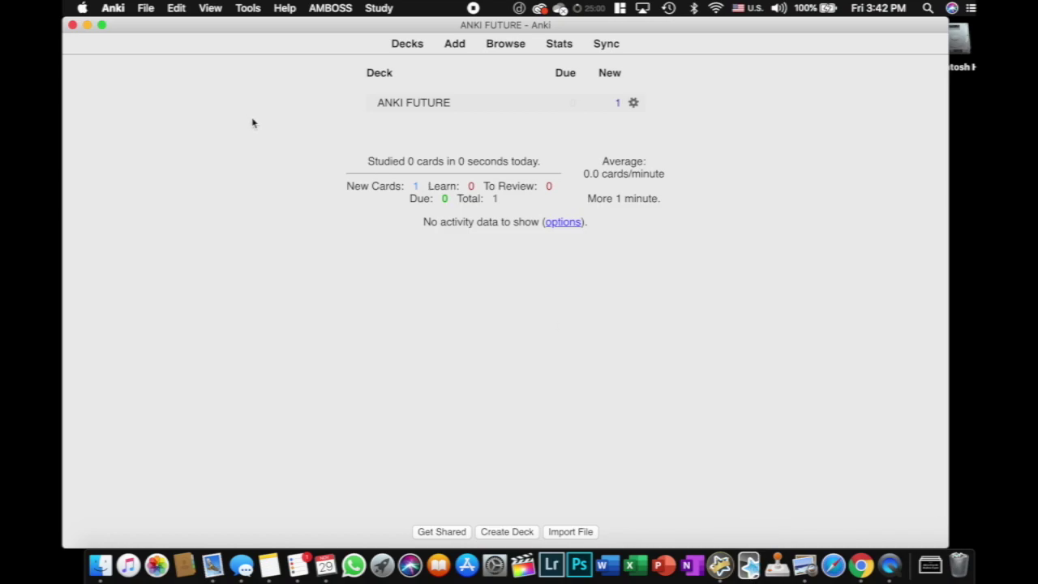
# Step: Quit the old Anki and open the ANKI FUTURE profile in the newer Anki
pyautogui.press('super+q')
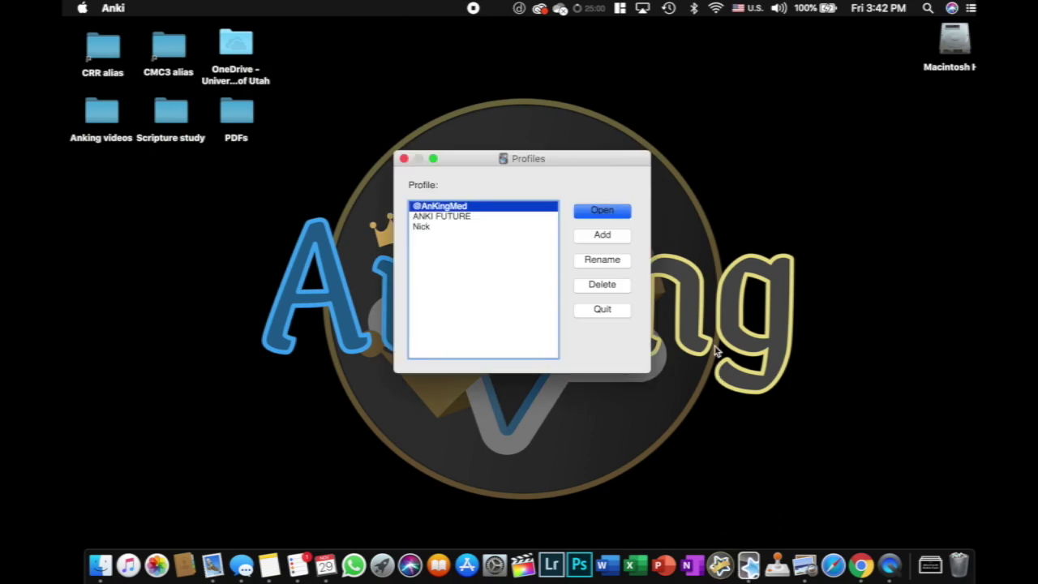
pyautogui.click(461, 216)
pyautogui.click(608, 212)
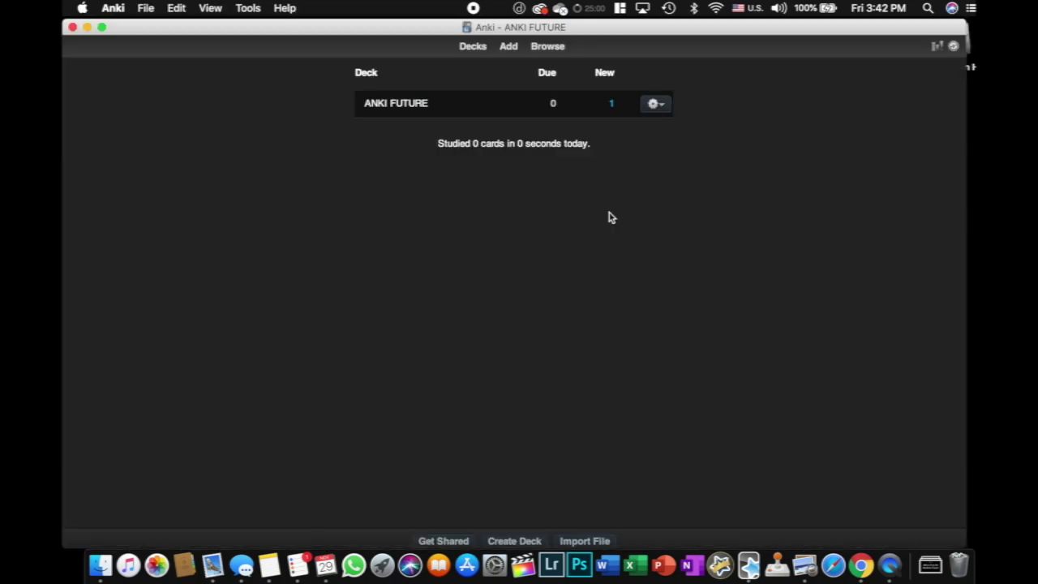
# Step: Try Tools > Add-ons > Browse & Install, cancel it, and revisit the add-on menu
pyautogui.click(248, 8)
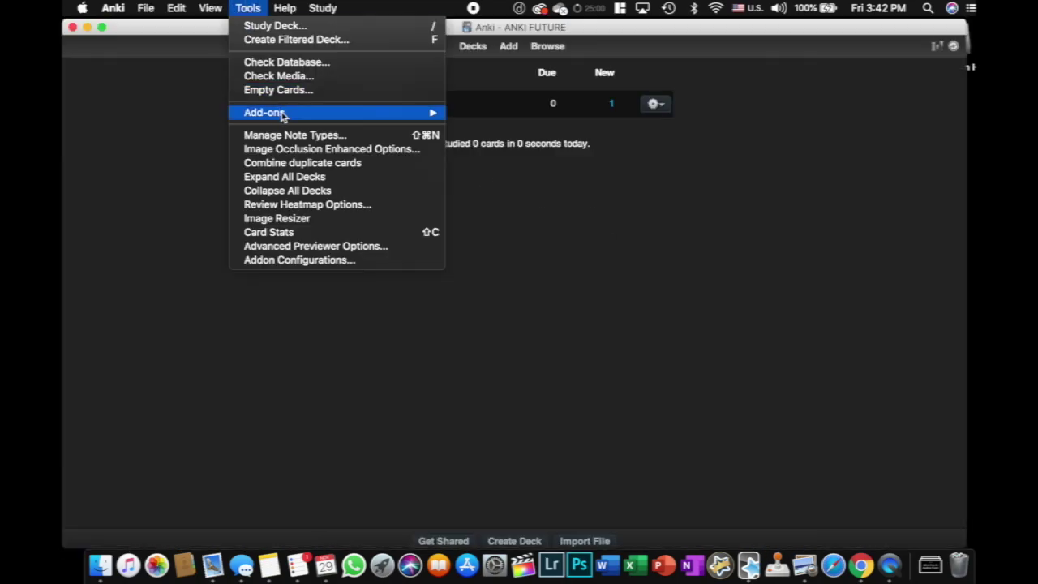
pyautogui.moveTo(283, 117)
pyautogui.click(496, 114)
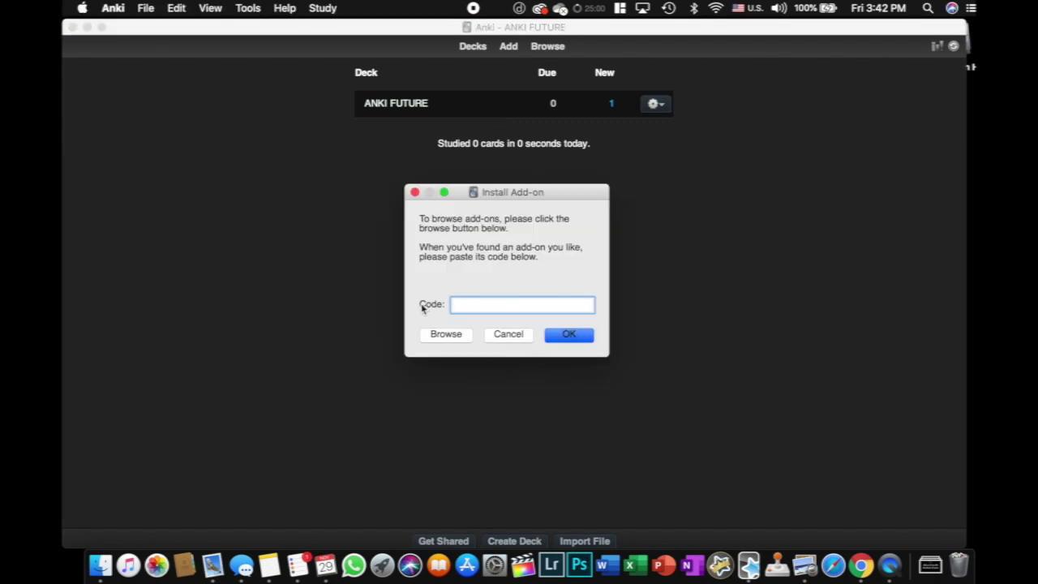
pyautogui.click(509, 334)
pyautogui.click(248, 8)
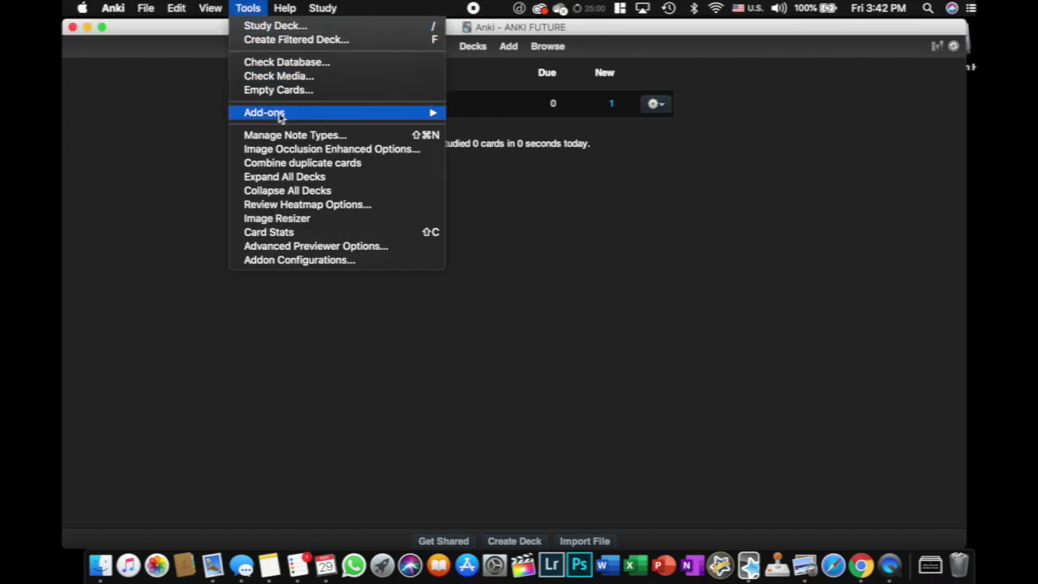
pyautogui.moveTo(283, 115)
pyautogui.click(543, 127)
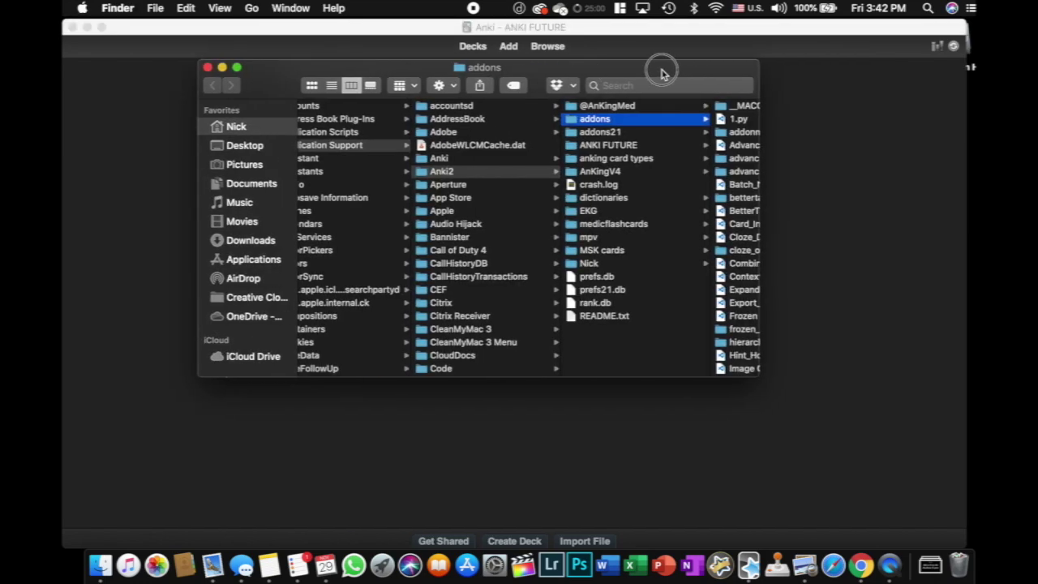
pyautogui.scroll(-5, 619, 304)
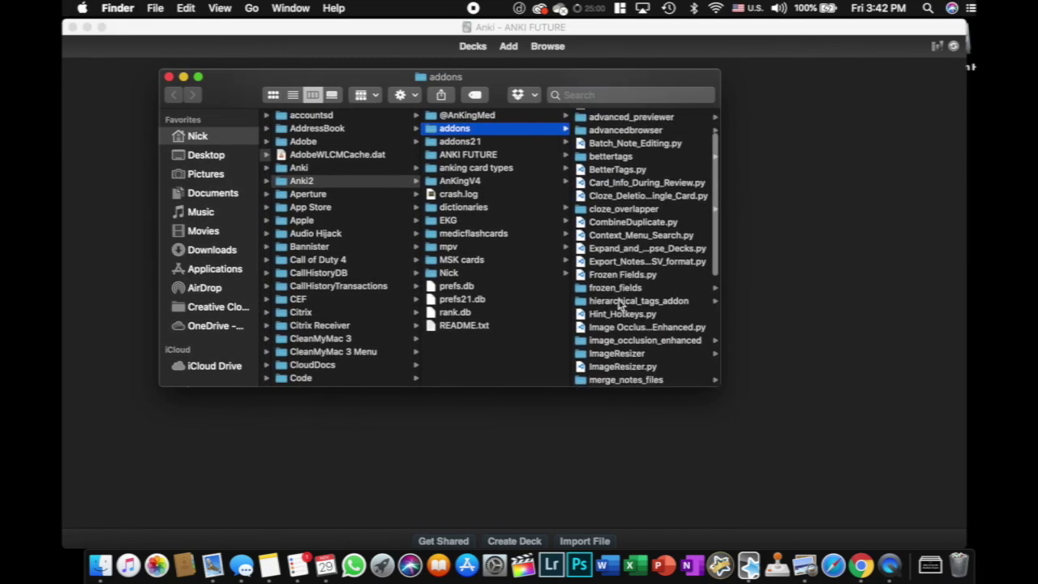
pyautogui.scroll(5, 619, 304)
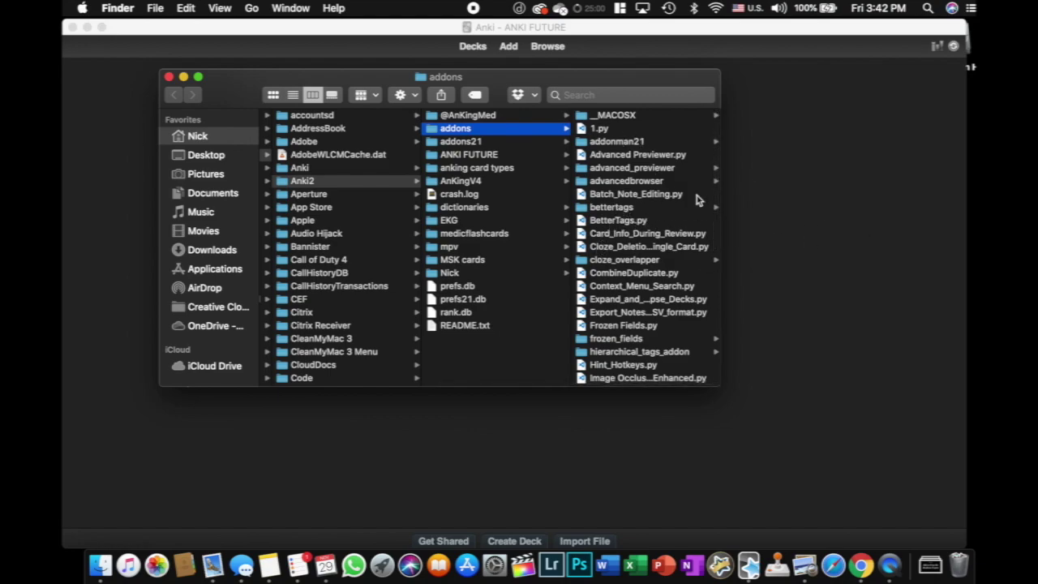
pyautogui.click(169, 77)
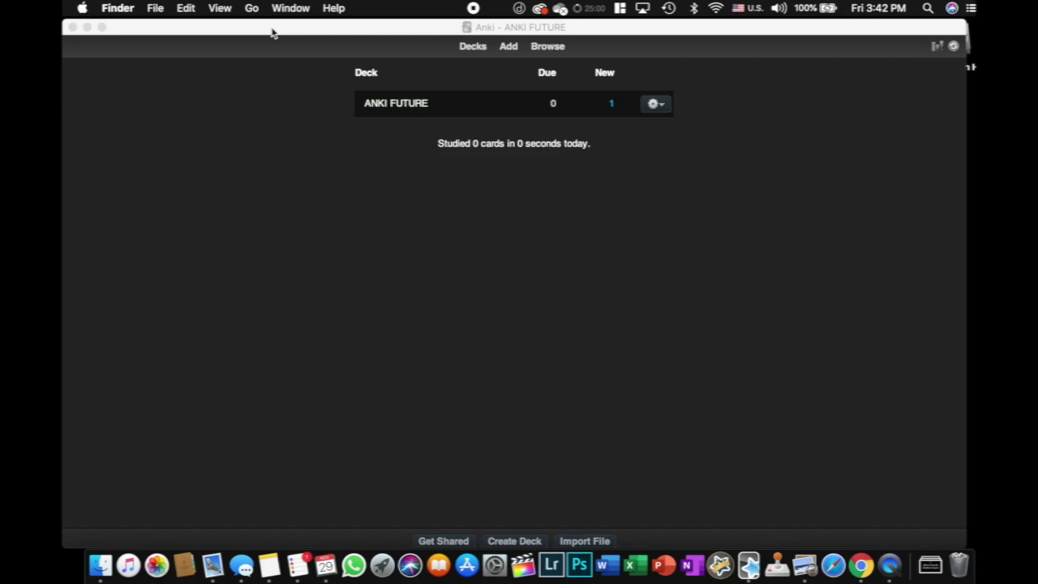
# Step: Bring the Anki ANKI FUTURE deck window in front of Finder
pyautogui.click(246, 162)
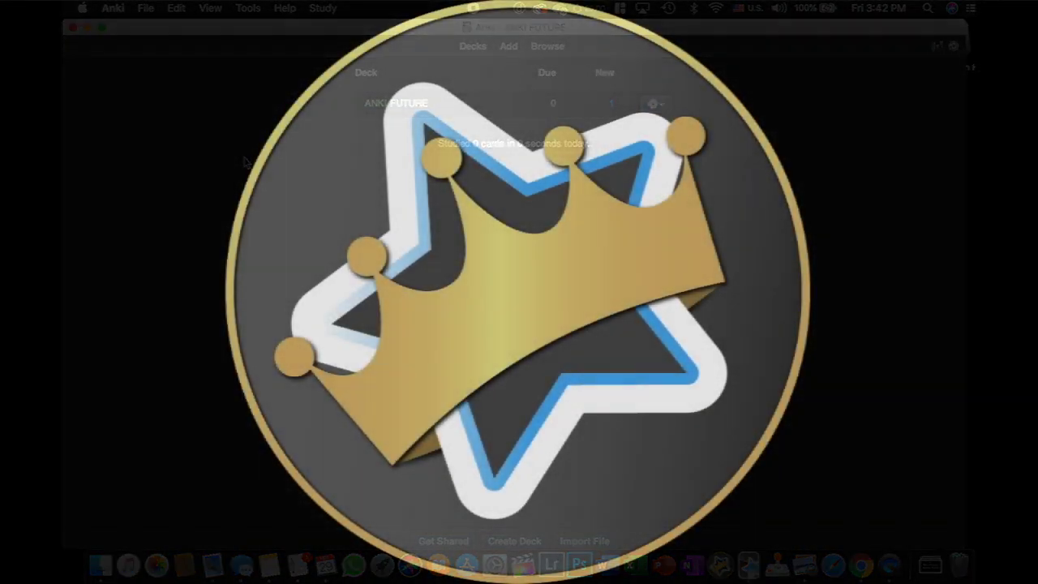